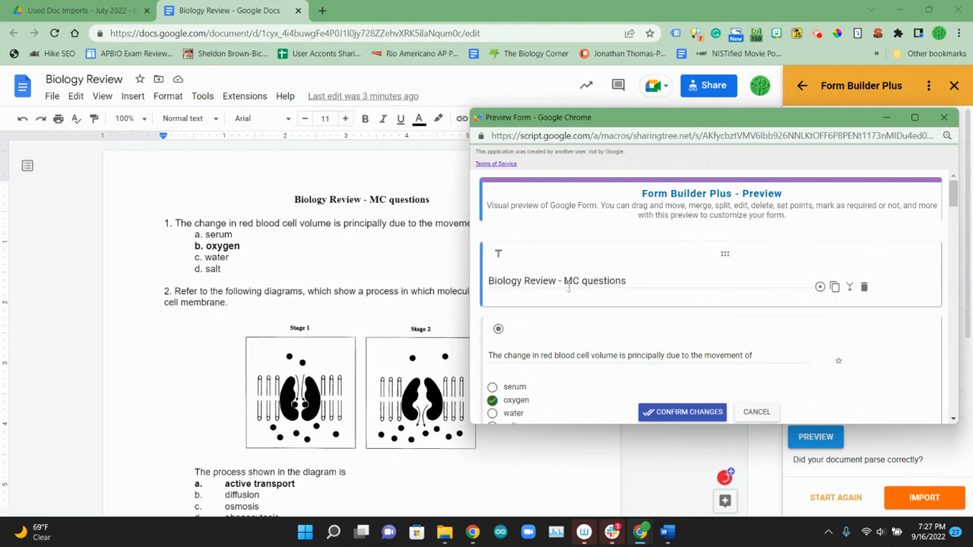
Compare the first two questions and the membrane diagram in the form preview with the source document.
scroll(569, 287, down, 1)
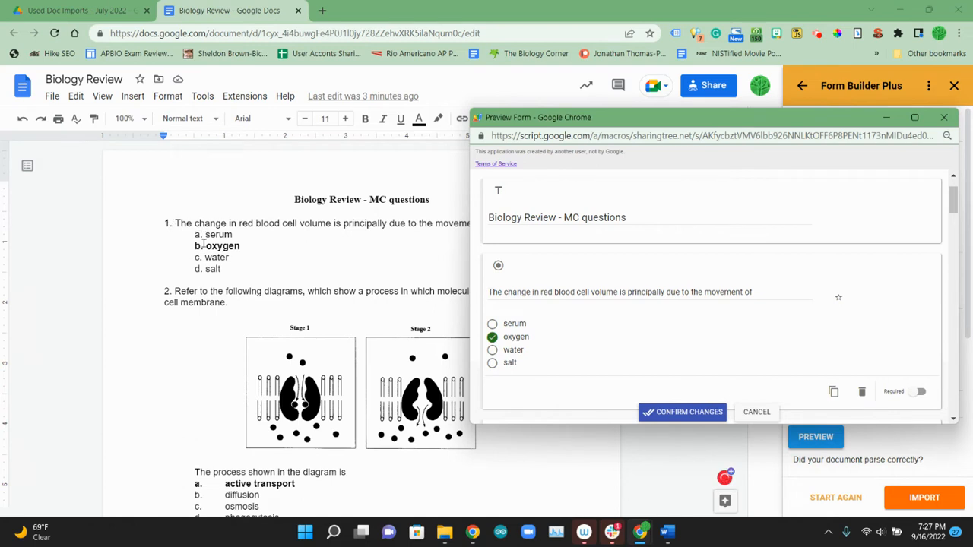
scroll(573, 260, down, 1)
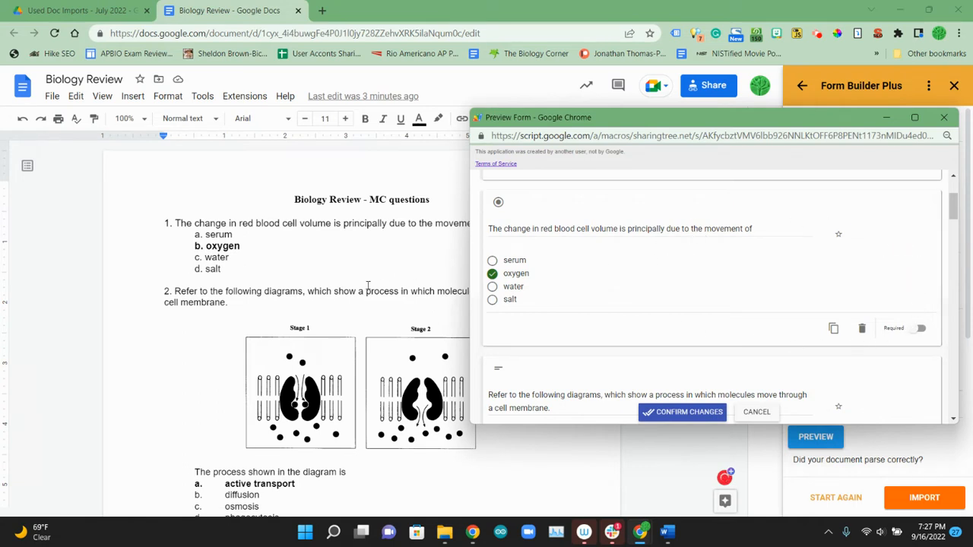
scroll(365, 283, down, 2)
scroll(569, 271, down, 5)
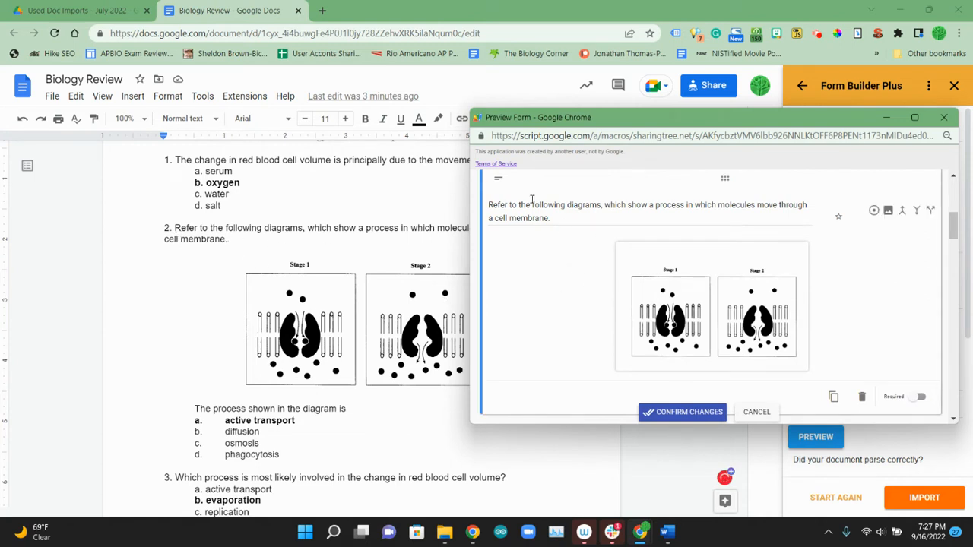
scroll(642, 301, down, 1)
scroll(643, 301, down, 1)
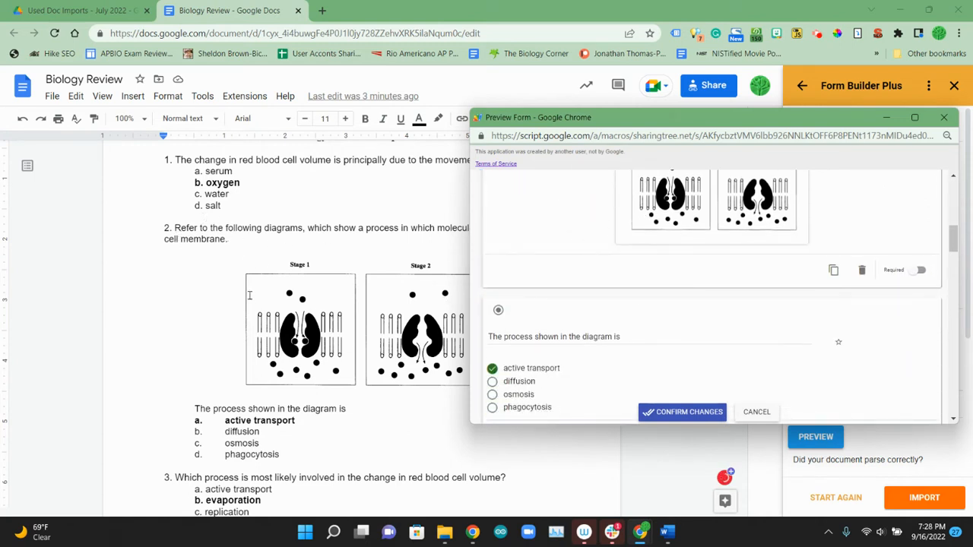
scroll(589, 266, up, 2)
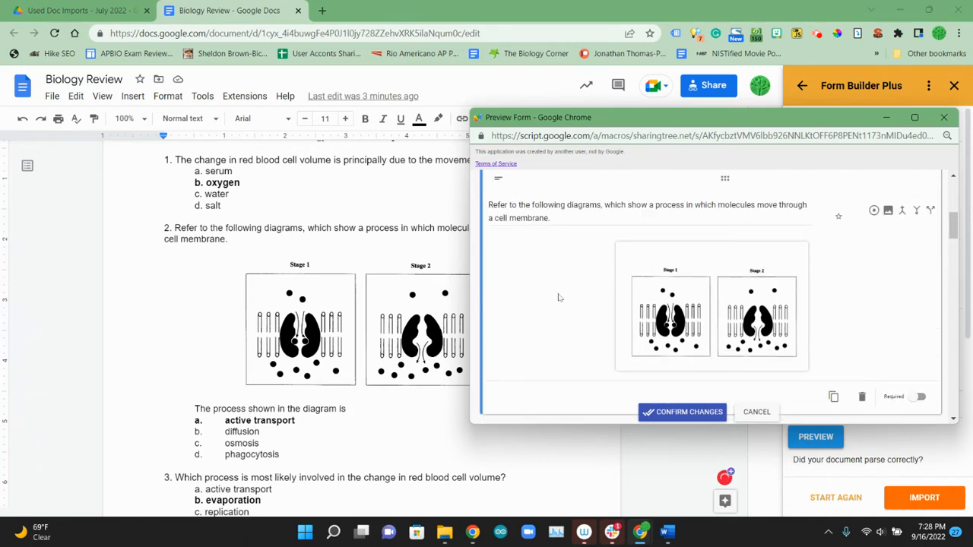
scroll(558, 295, down, 2)
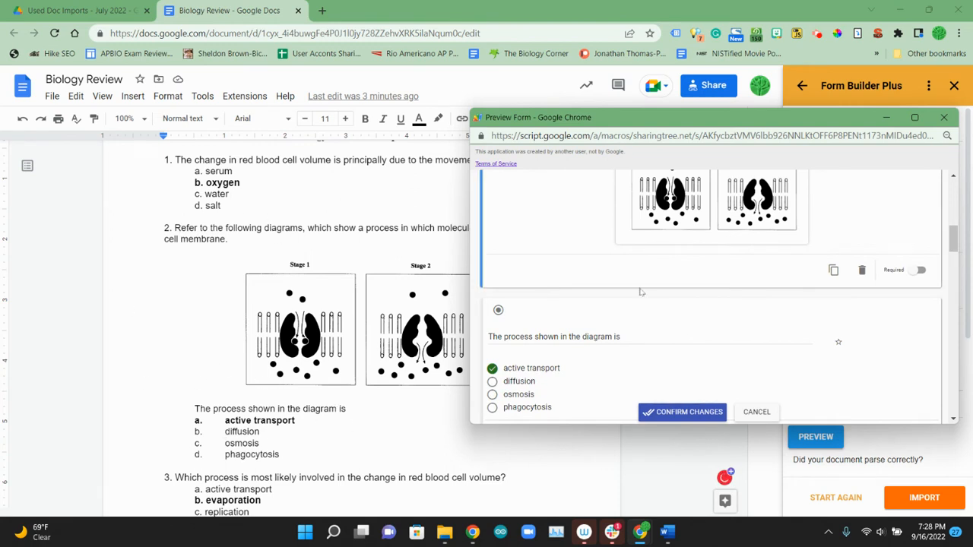
Merge the "The process shown in the diagram is" question with the diagram item above it.
scroll(707, 350, down, 1)
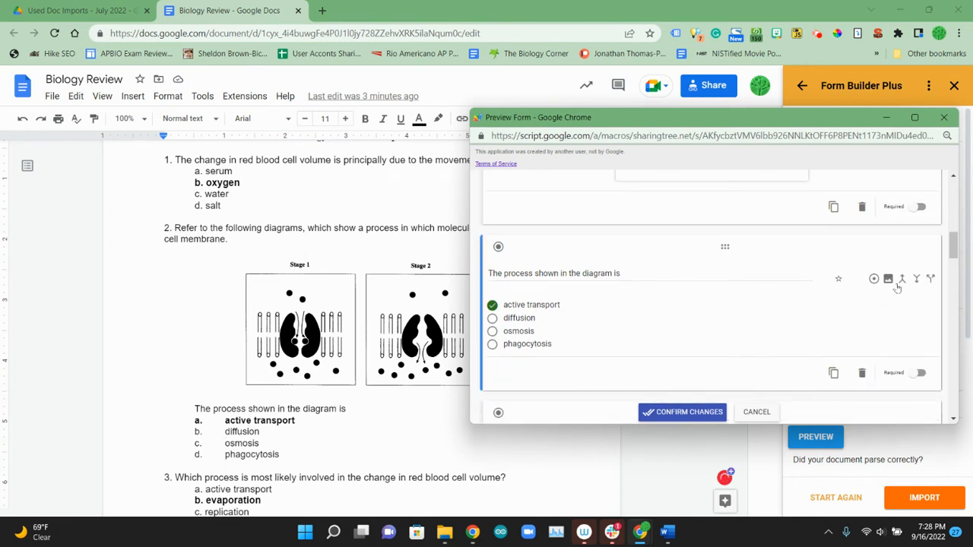
scroll(777, 315, up, 2)
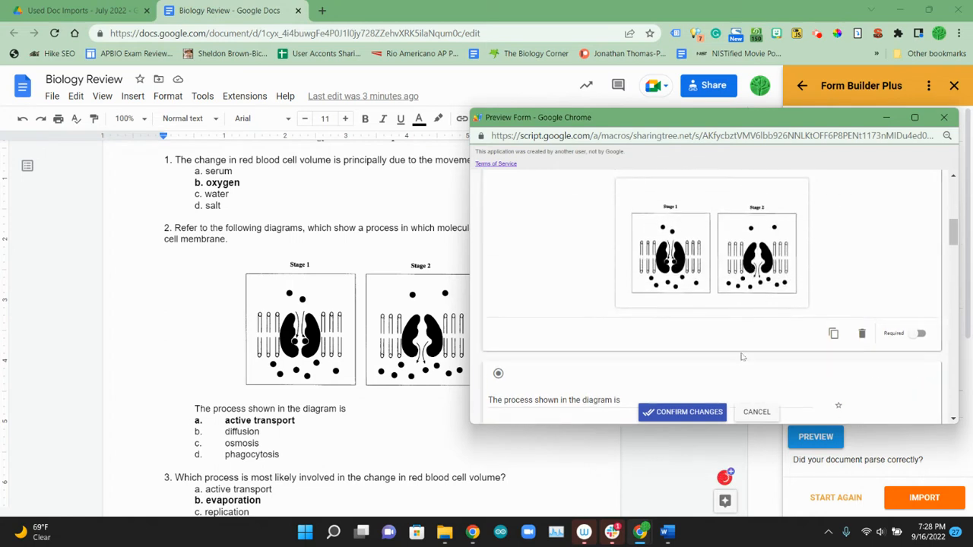
scroll(743, 352, up, 1)
scroll(836, 350, down, 2)
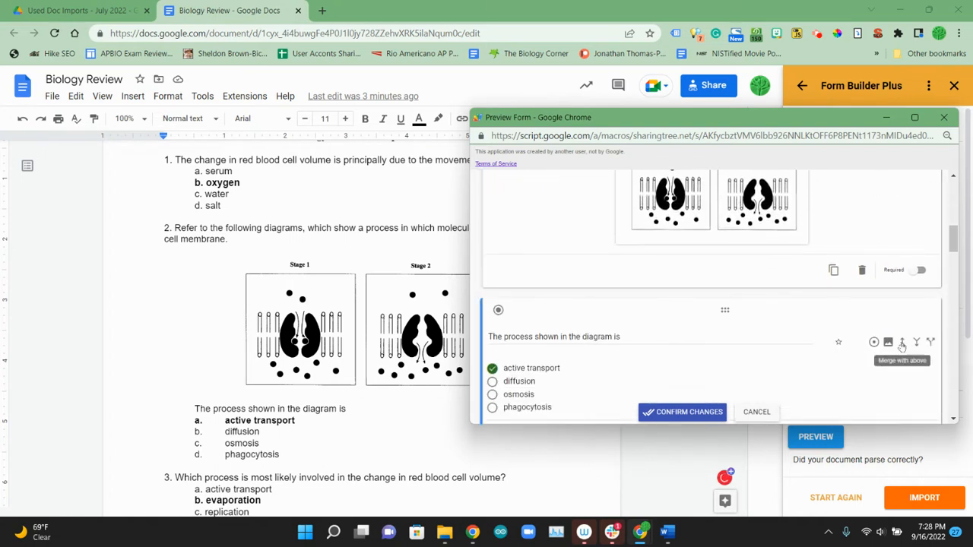
click(902, 344)
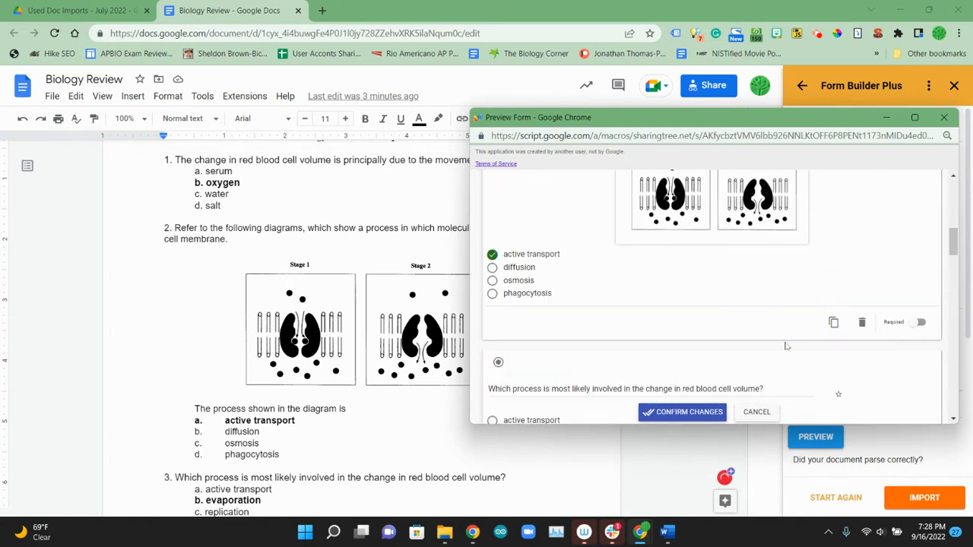
Check the merged diagram question and compare questions 3 and 4 in the preview with the document.
scroll(693, 296, down, 2)
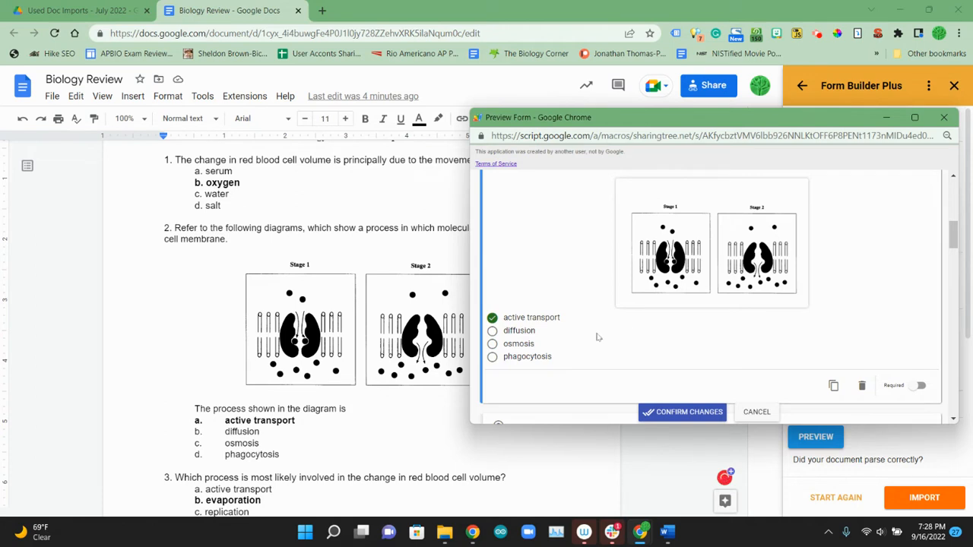
scroll(600, 335, down, 2)
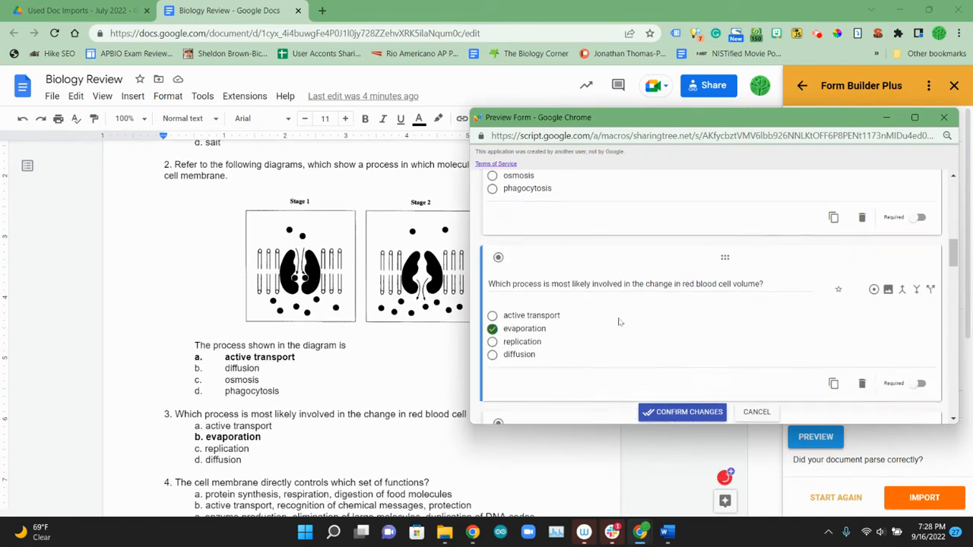
scroll(334, 355, down, 2)
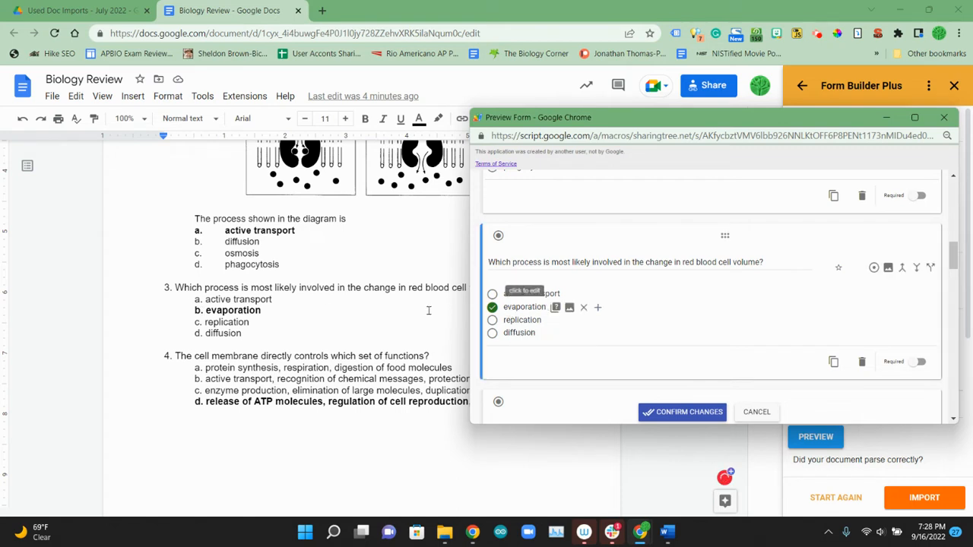
scroll(322, 319, down, 2)
scroll(675, 292, down, 2)
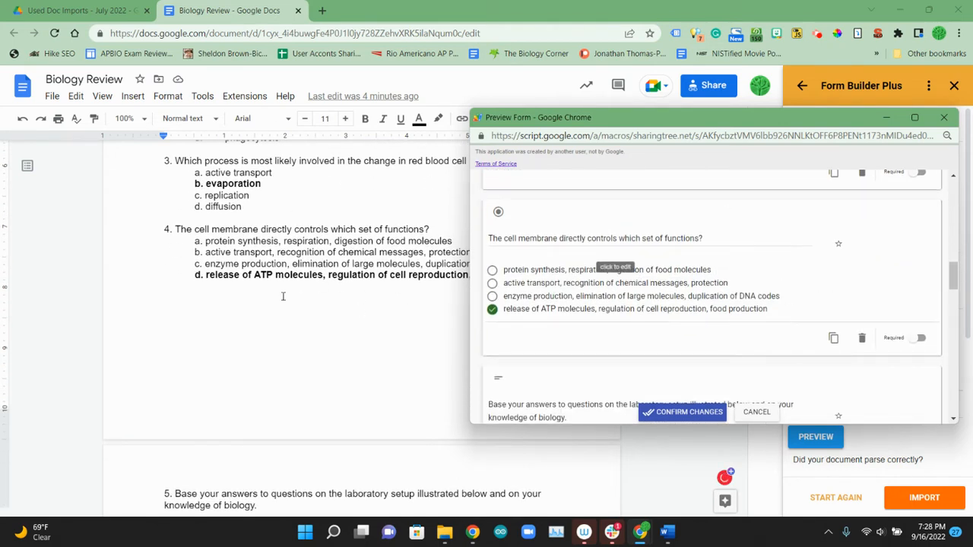
scroll(278, 301, down, 3)
scroll(250, 289, down, 1)
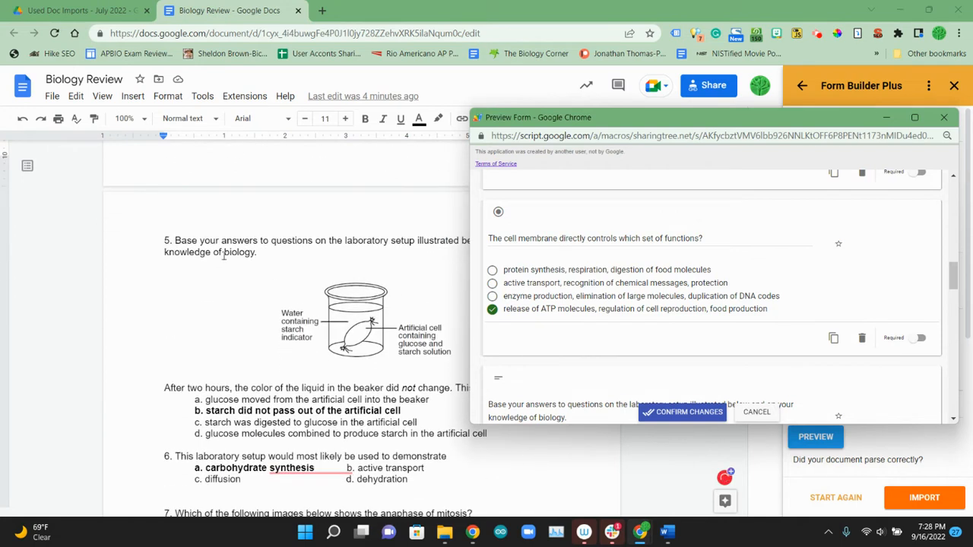
Merge the "After two hours, the color of the liquid in the beaker did not change" question with the laboratory setup item above it.
scroll(574, 253, down, 3)
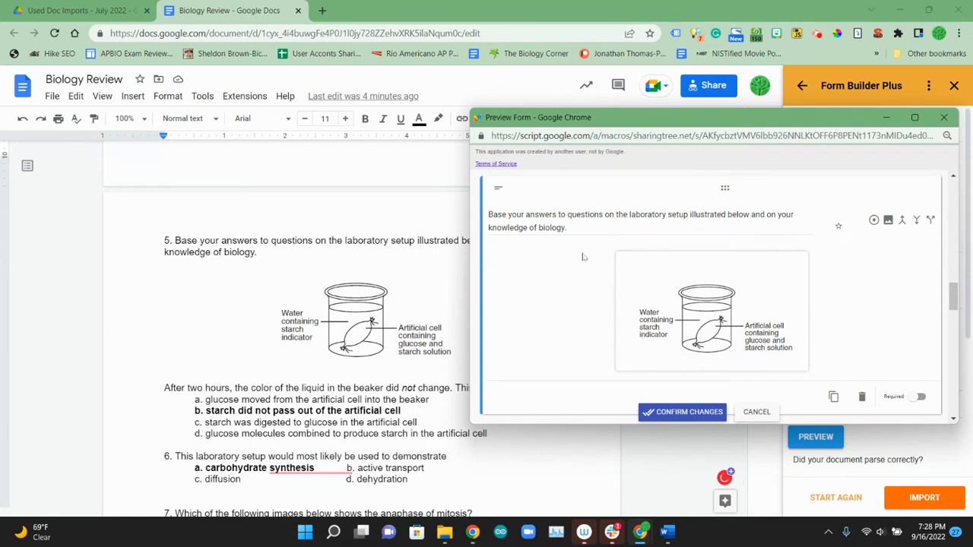
scroll(582, 258, down, 1)
scroll(220, 298, down, 1)
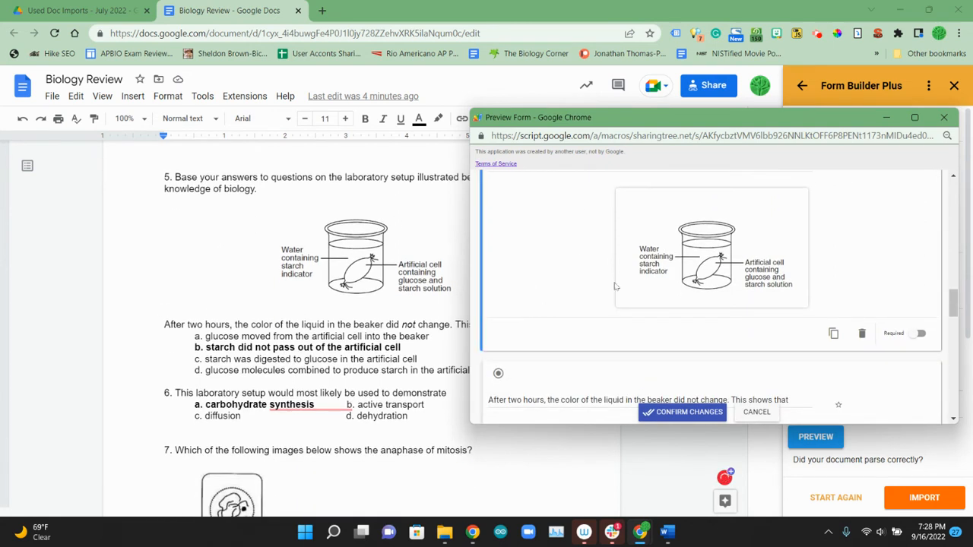
scroll(582, 266, down, 2)
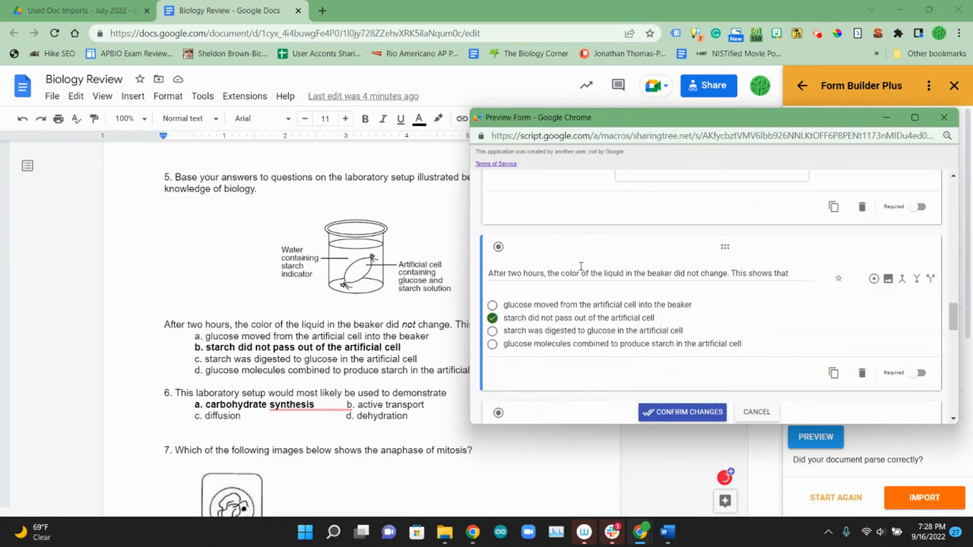
click(902, 281)
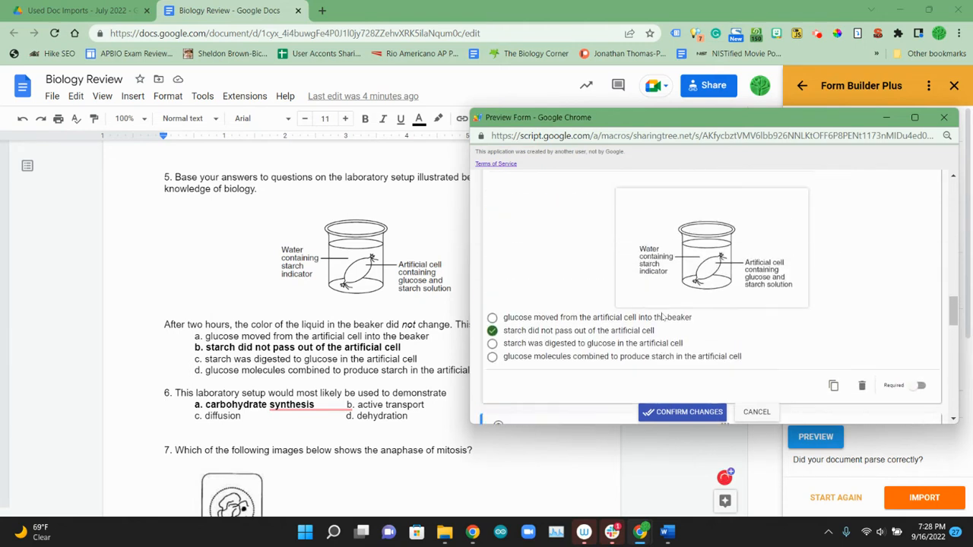
Compare the laboratory setup question and the image-option question on anaphase of mitosis in the preview with the document.
scroll(782, 329, down, 2)
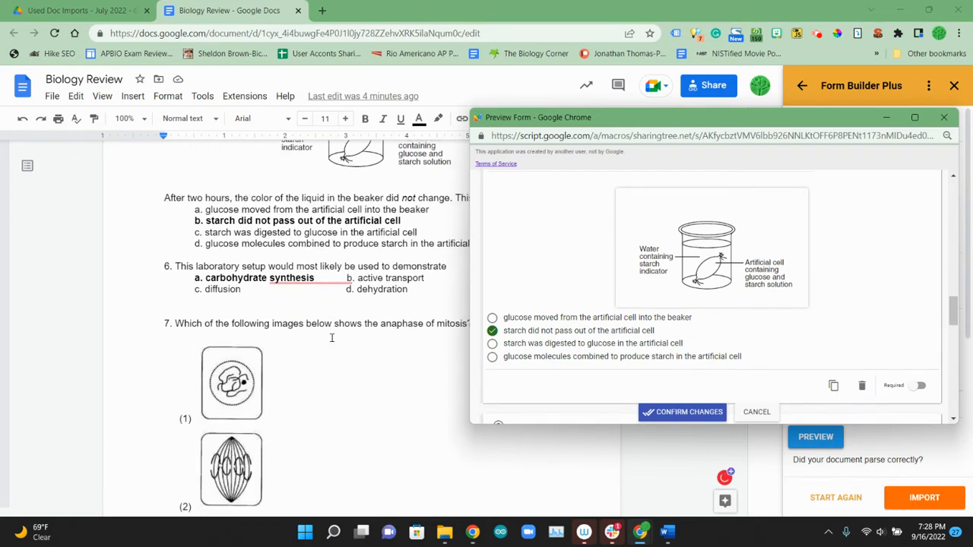
scroll(663, 294, down, 2)
scroll(330, 272, down, 1)
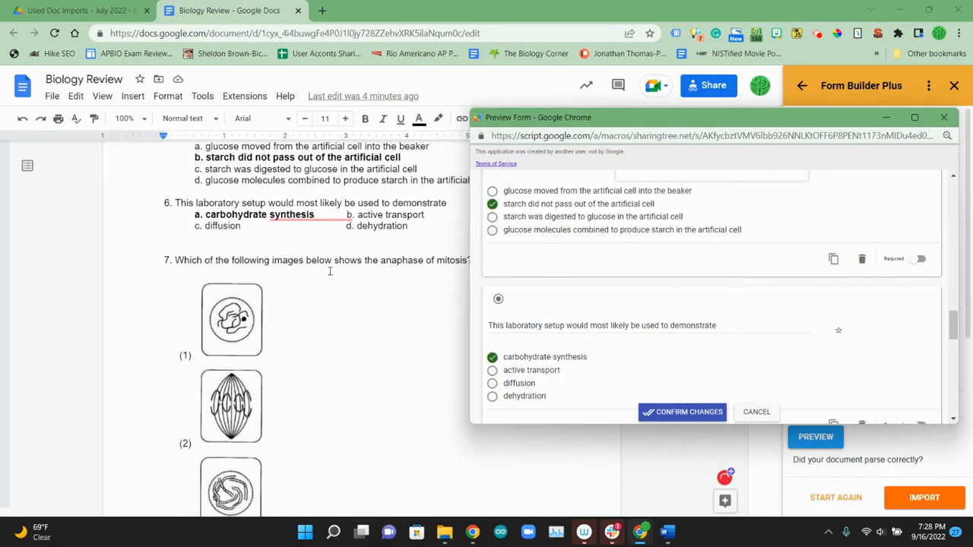
scroll(602, 312, down, 1)
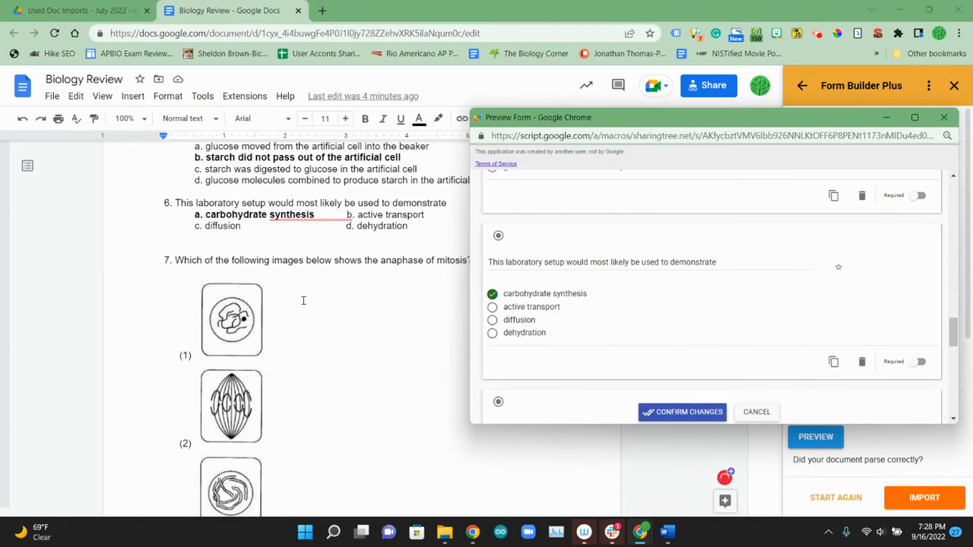
scroll(231, 274, up, 1)
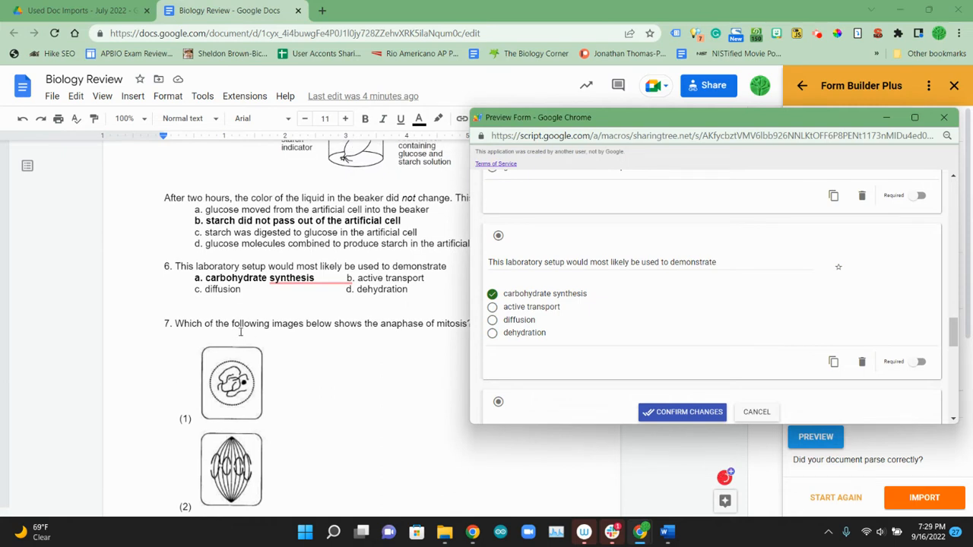
scroll(241, 332, down, 1)
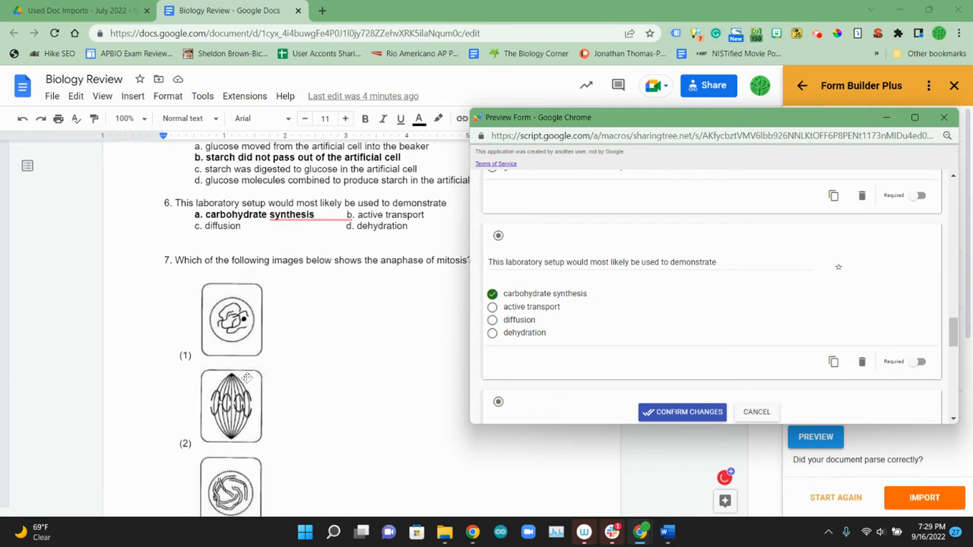
scroll(711, 323, down, 3)
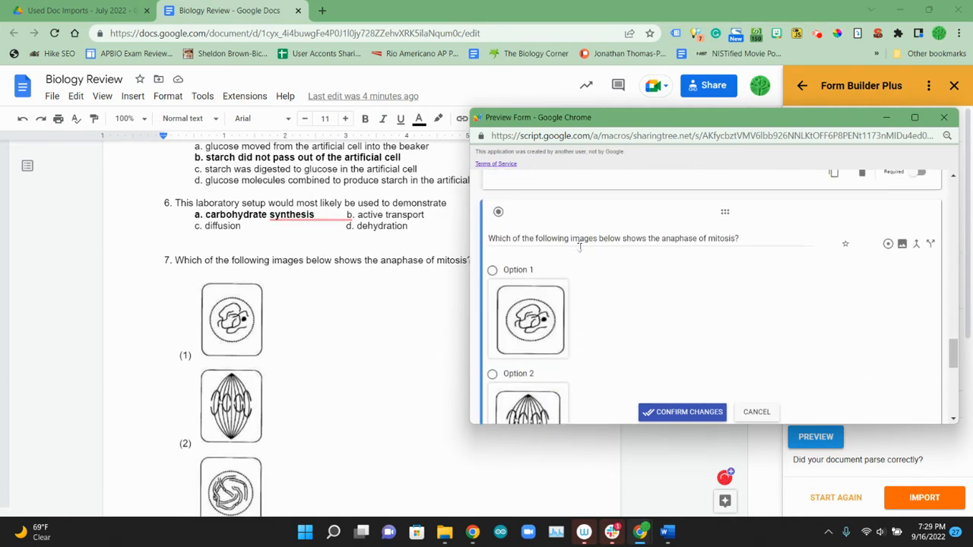
scroll(537, 347, down, 4)
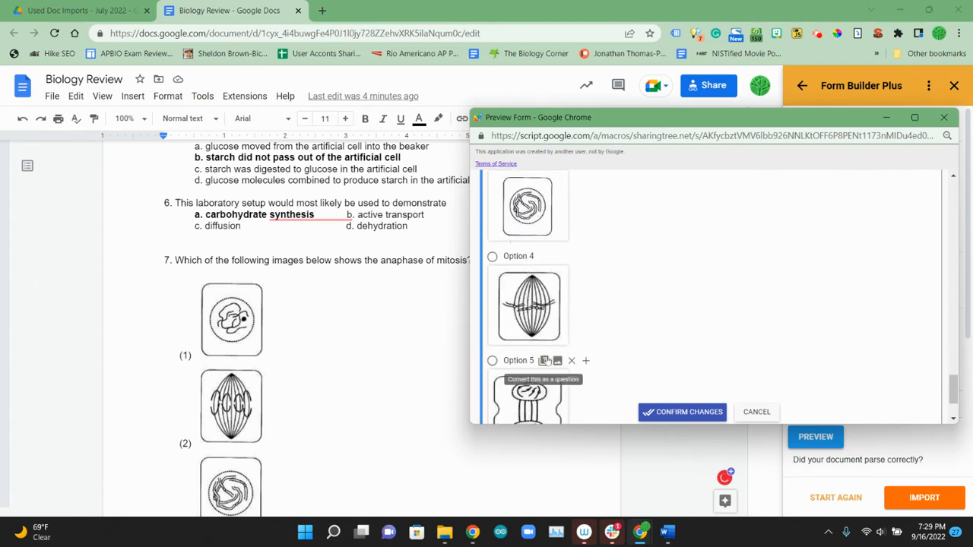
scroll(542, 357, down, 2)
scroll(241, 352, down, 5)
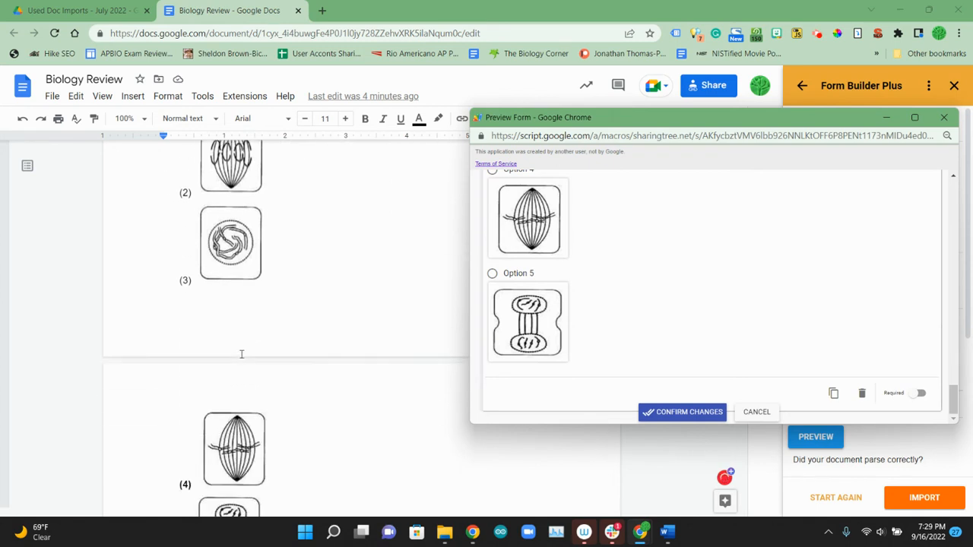
Confirm the preview changes and create a new Google Form named Biology Review for the questions.
click(692, 413)
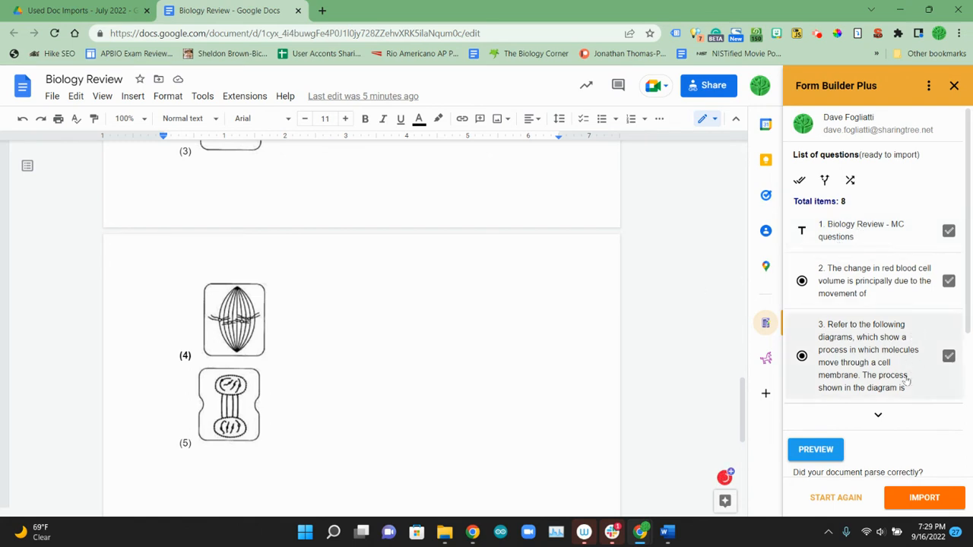
scroll(905, 379, down, 3)
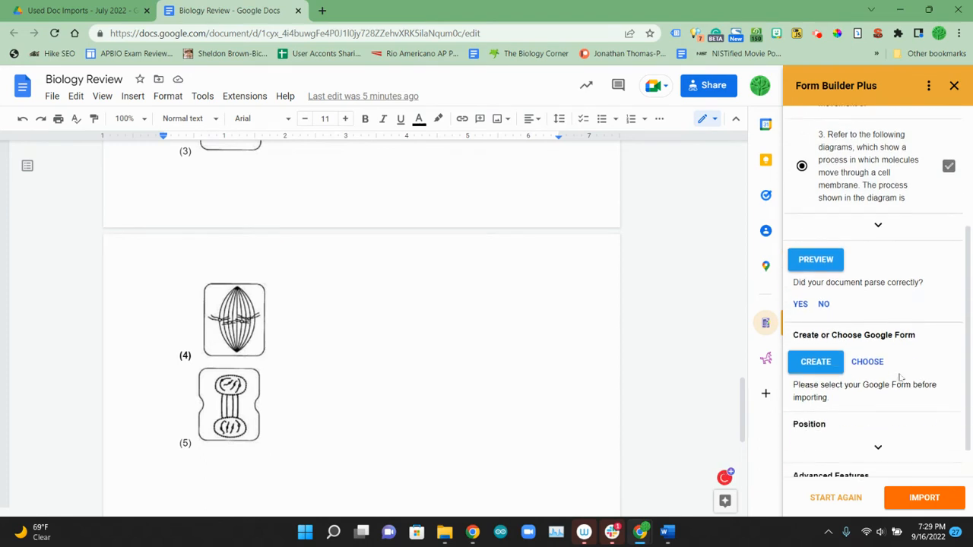
click(821, 363)
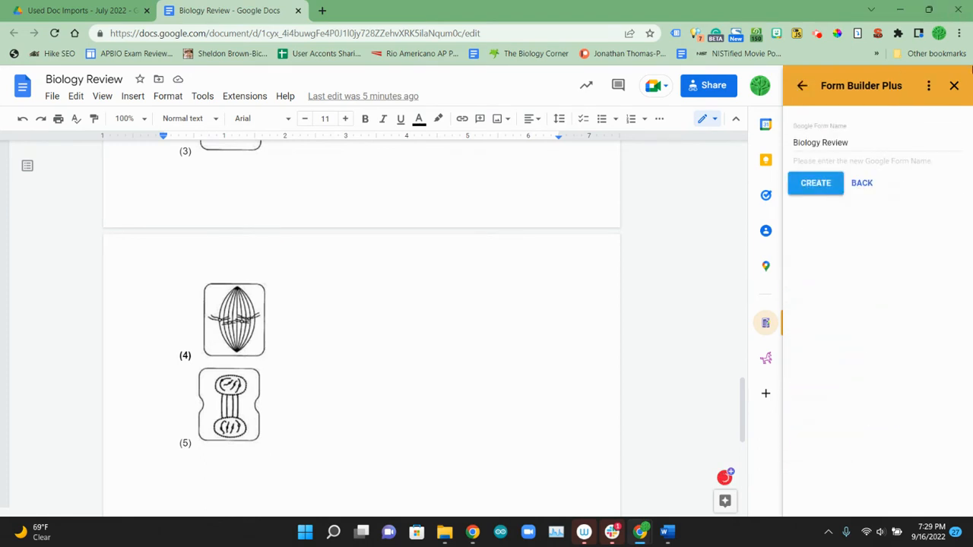
click(832, 187)
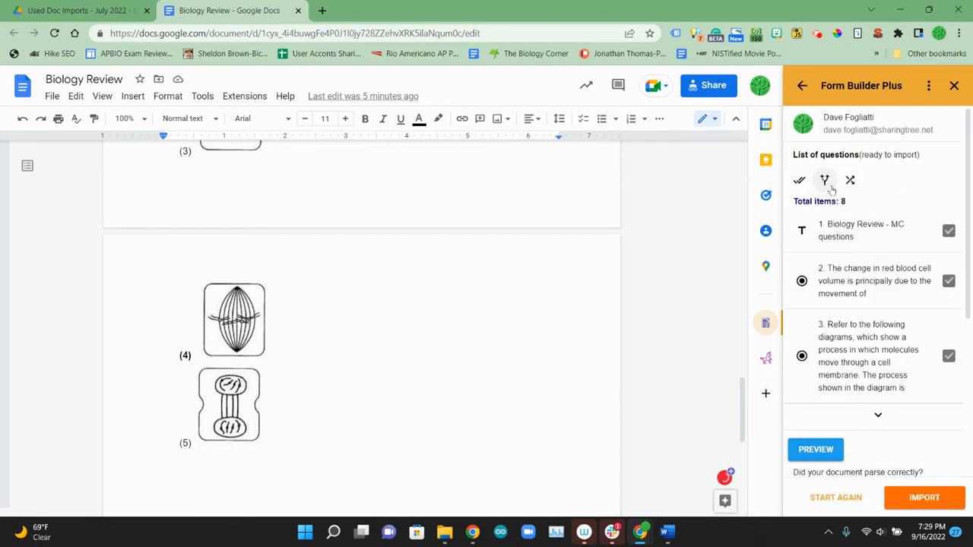
Import the listed questions into the Biology Review form and open that form in Google Forms.
click(929, 499)
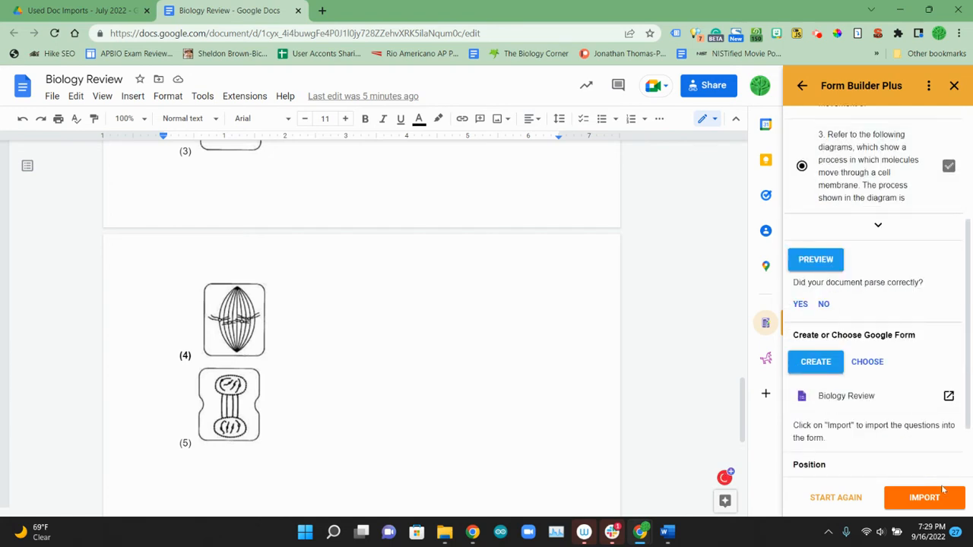
click(916, 498)
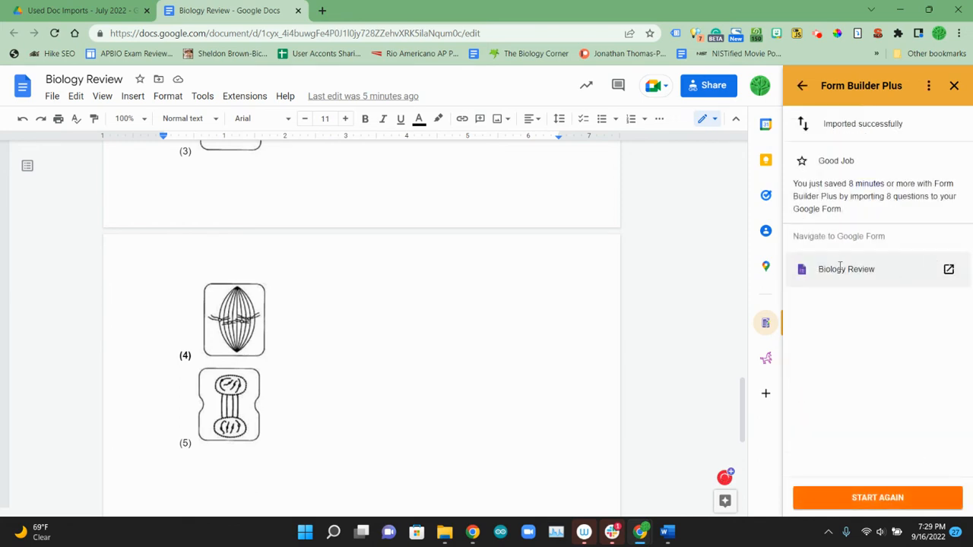
click(949, 270)
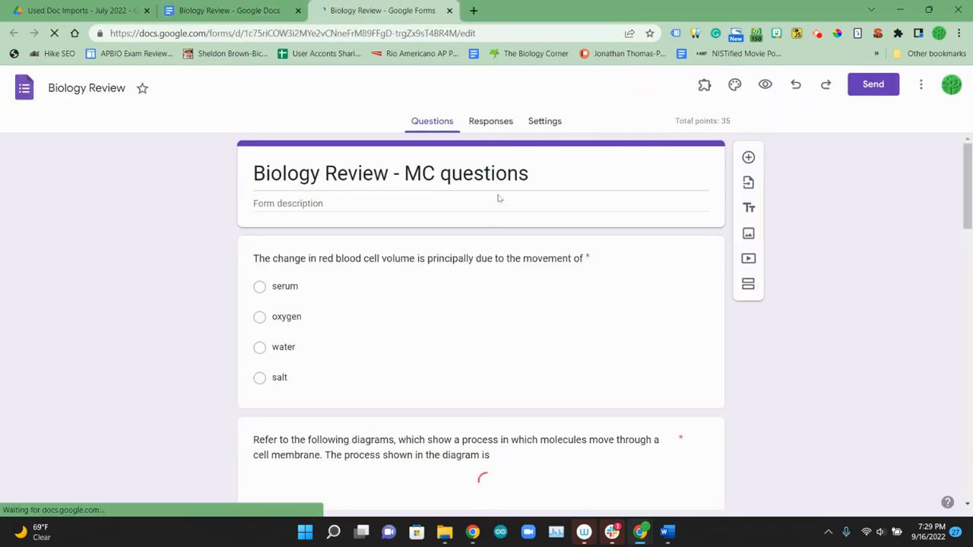
click(403, 311)
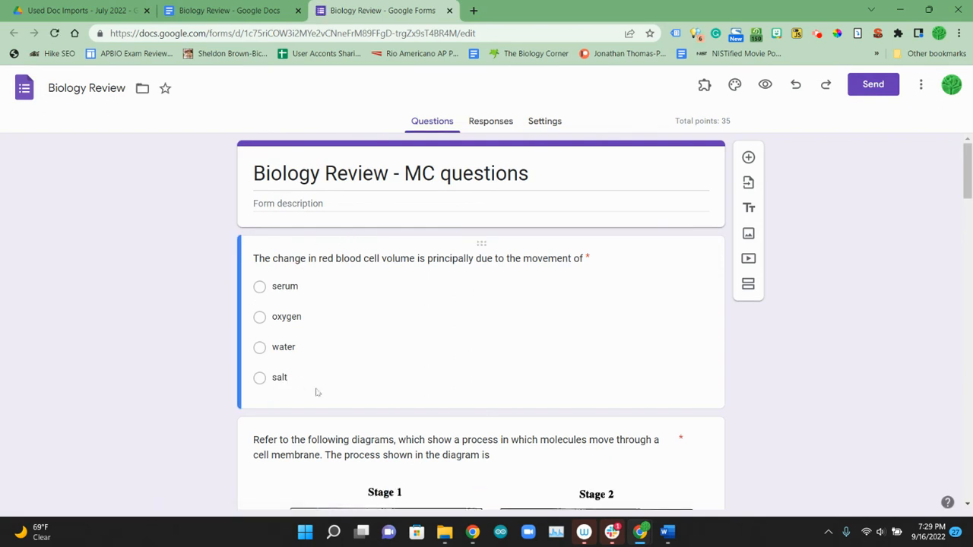
Open the answer key of the cell membrane diagram question and check its marked answer and point value.
scroll(334, 380, down, 4)
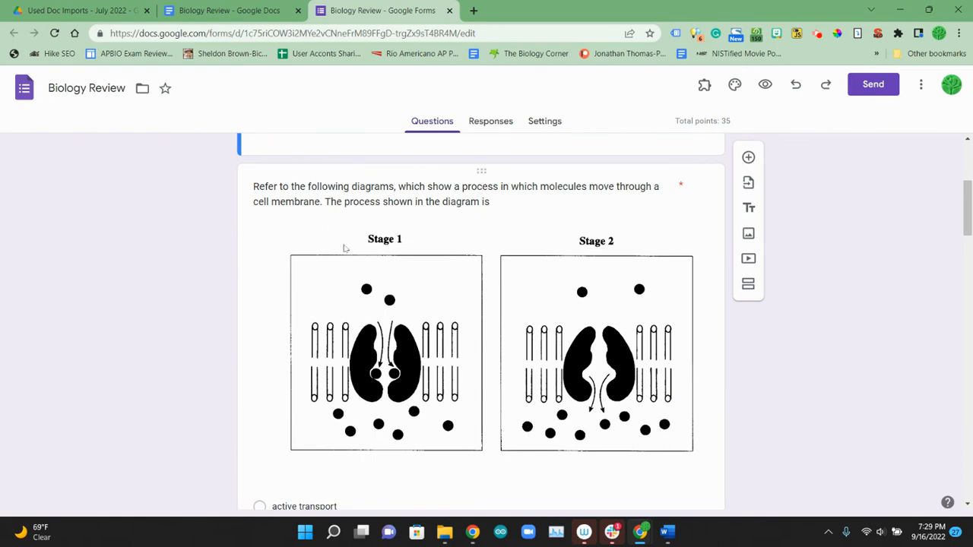
scroll(346, 319, down, 3)
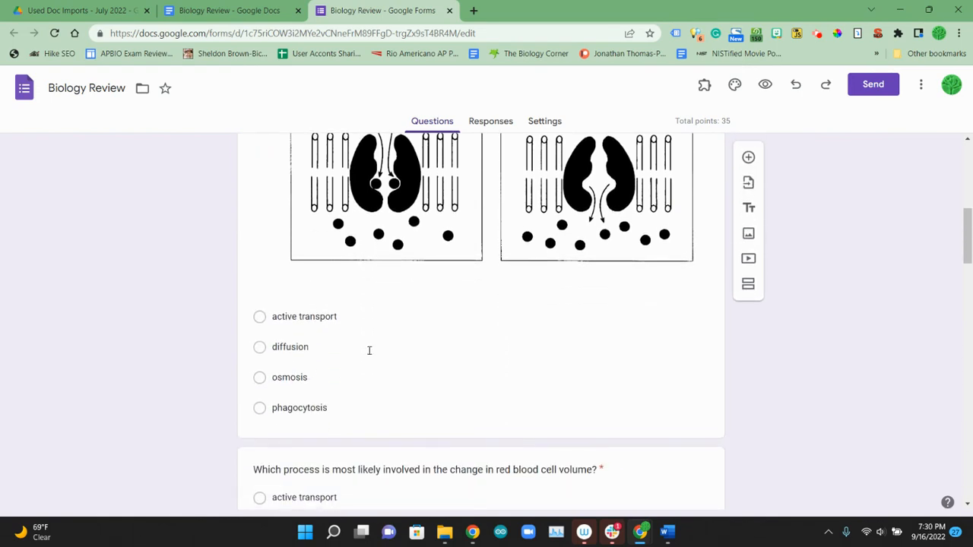
click(370, 349)
scroll(357, 376, down, 2)
click(318, 397)
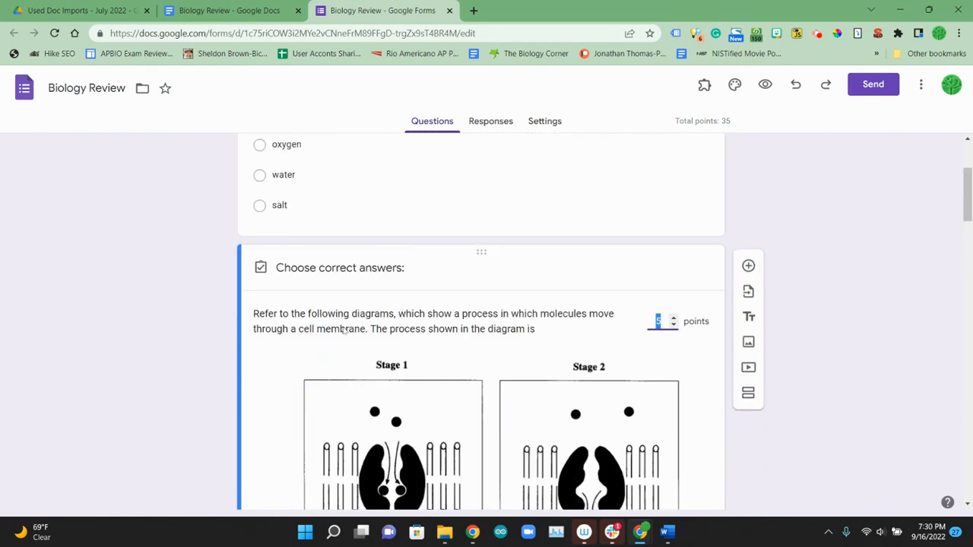
scroll(419, 339, down, 5)
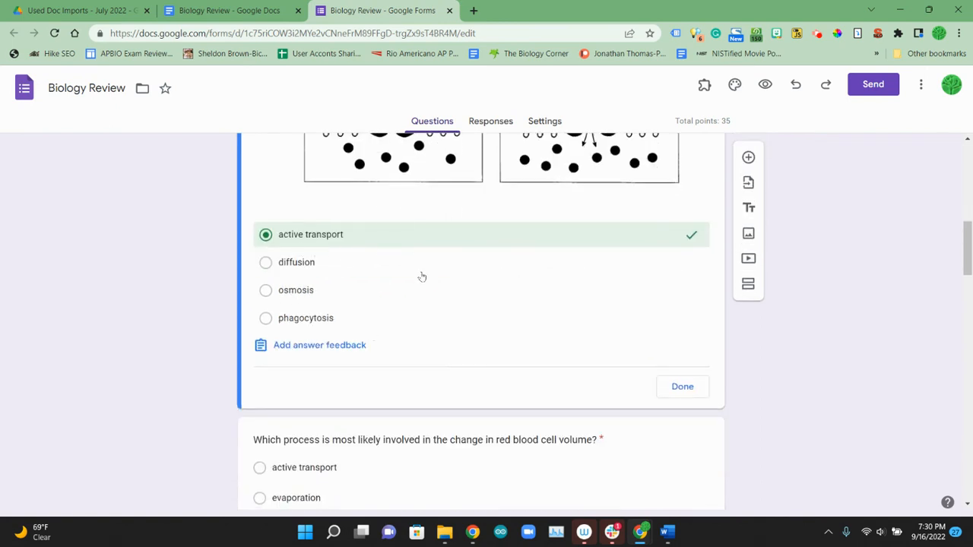
Review the remaining imported questions, including the laboratory setup diagram and the image options of the anaphase of mitosis question.
scroll(401, 275, down, 6)
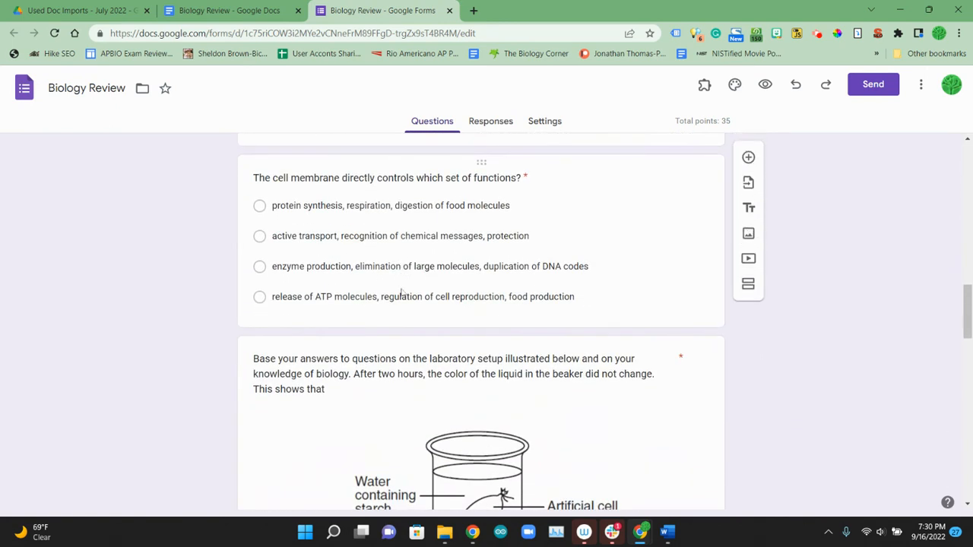
scroll(386, 327, down, 3)
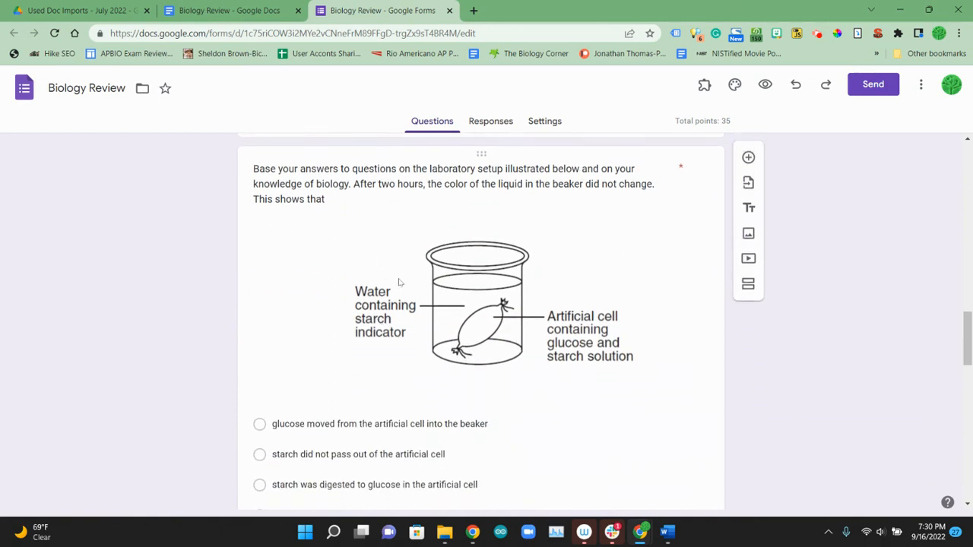
scroll(399, 282, down, 5)
scroll(380, 258, down, 3)
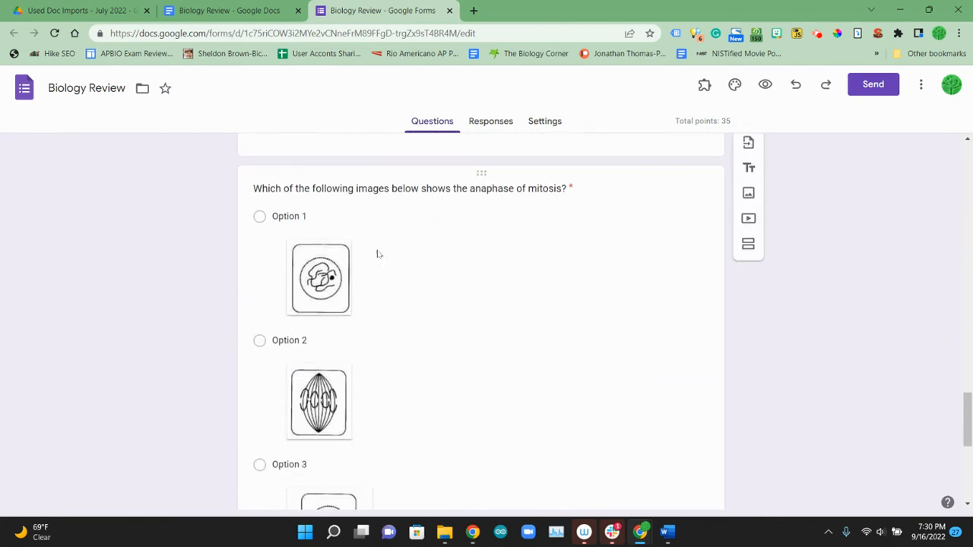
scroll(378, 254, down, 3)
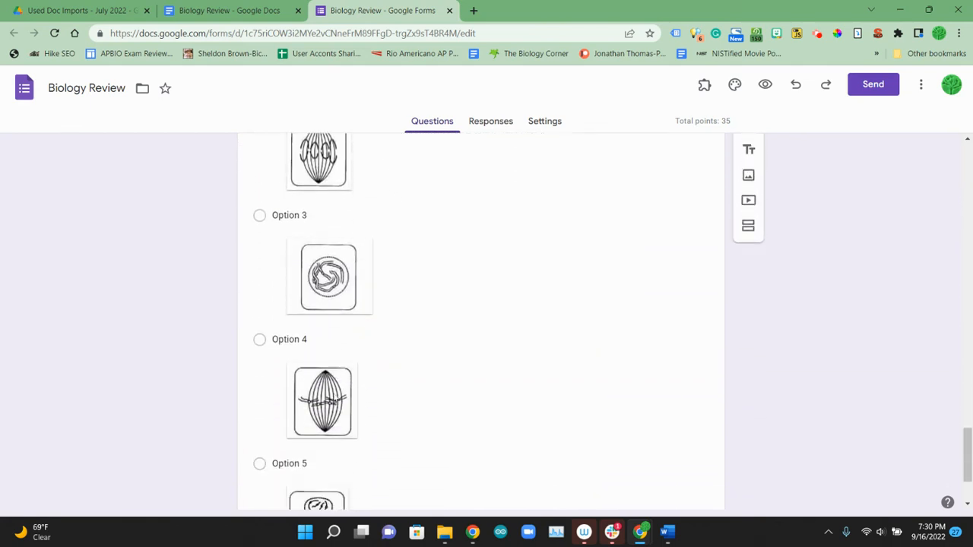
scroll(330, 447, down, 1)
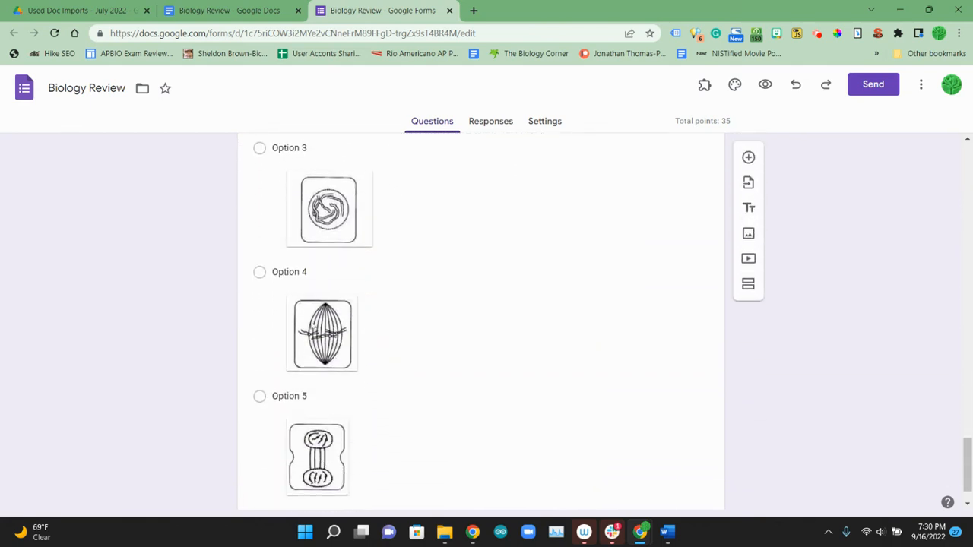
scroll(300, 445, down, 1)
scroll(307, 413, up, 8)
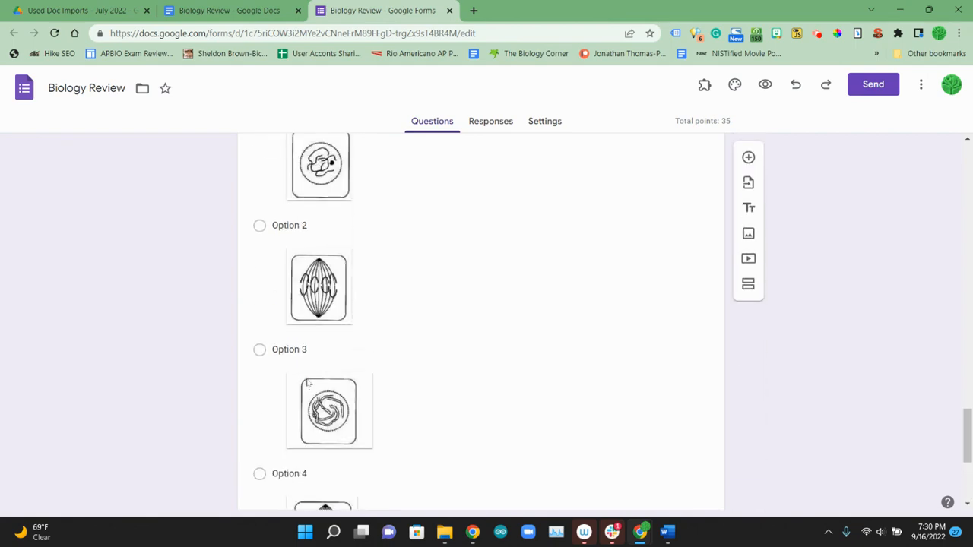
Compare the laboratory setup and anaphase of mitosis questions in the form with the Google Docs source, ending back in the document.
click(220, 10)
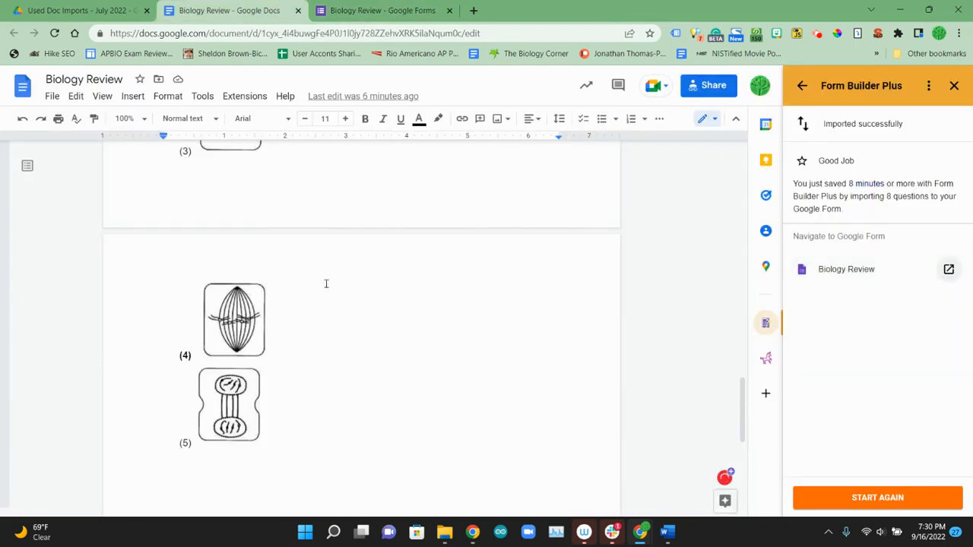
scroll(325, 297, up, 2)
scroll(325, 297, up, 7)
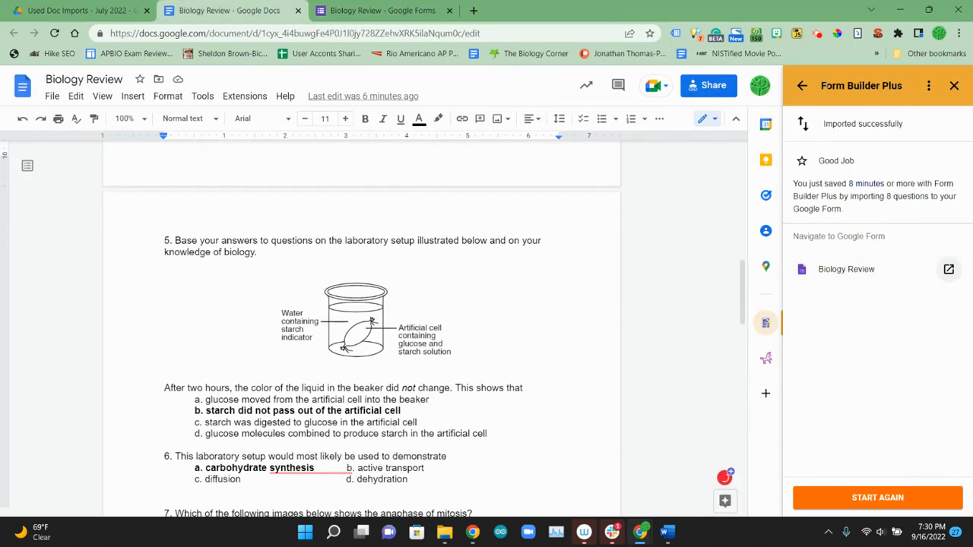
click(376, 10)
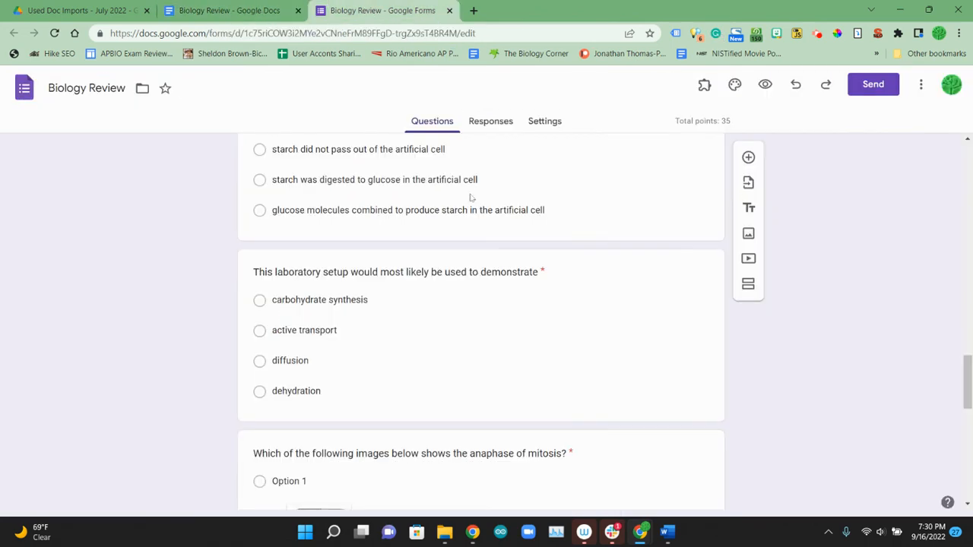
scroll(531, 325, up, 5)
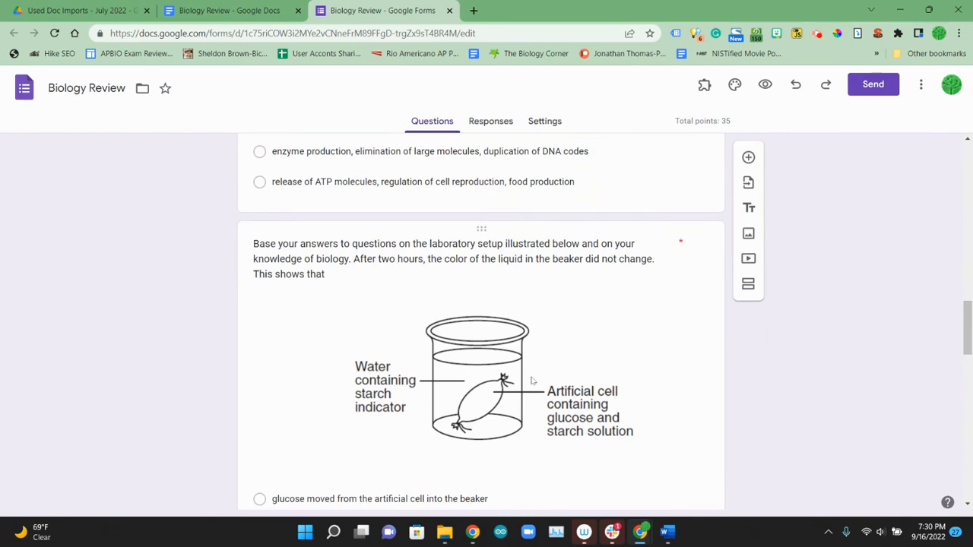
scroll(488, 308, down, 10)
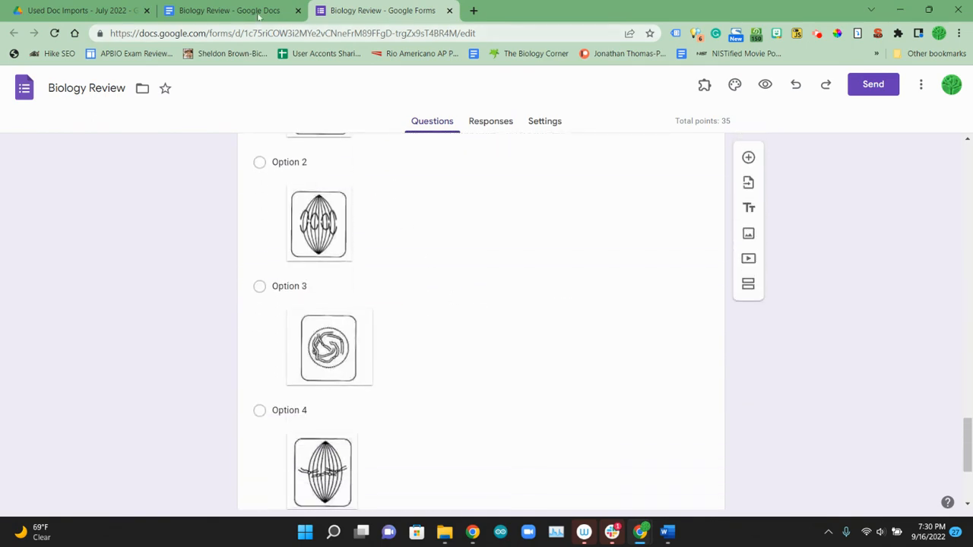
click(228, 12)
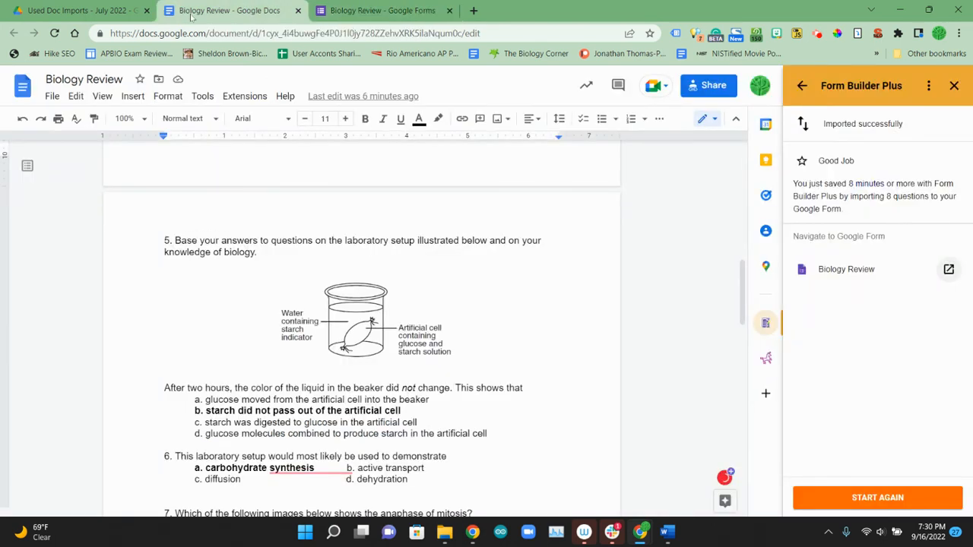